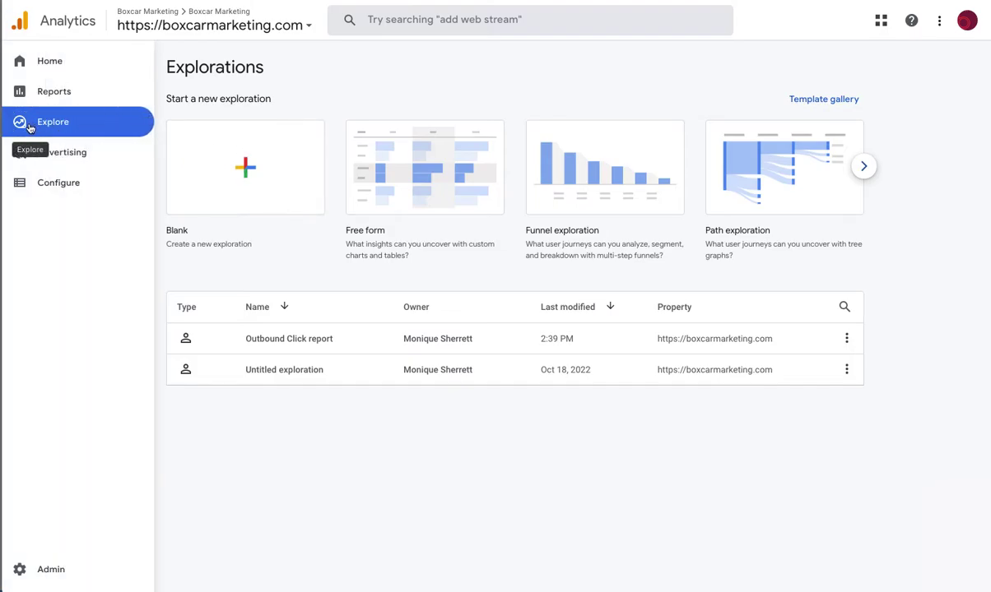
Step: Create a new blank exploration from the Explore area
left_click(226, 168)
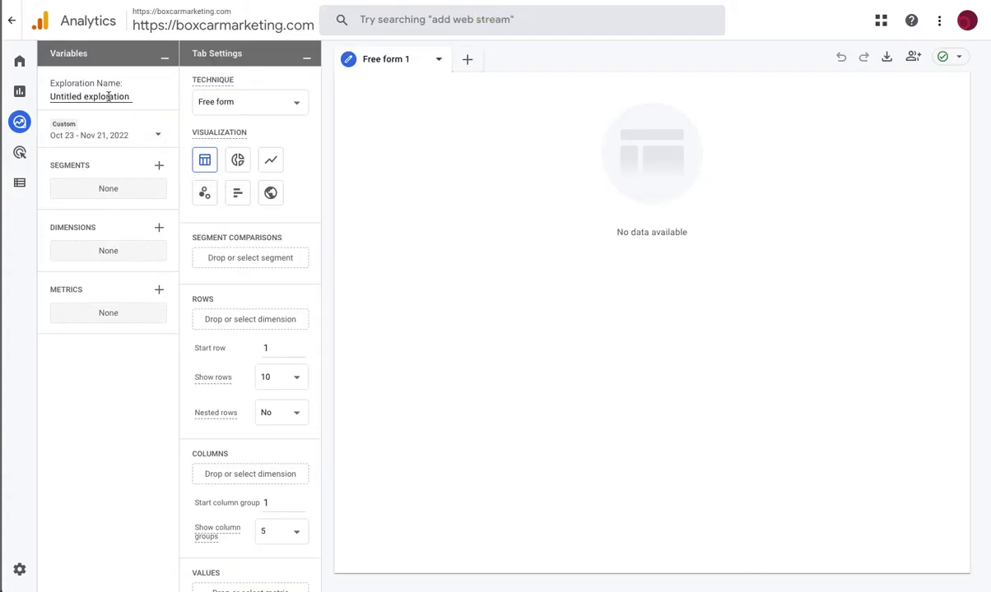
Step: Title the exploration 'Outbound click report' and apply a Last 30 days date range
left_click(108, 97)
type("Out")
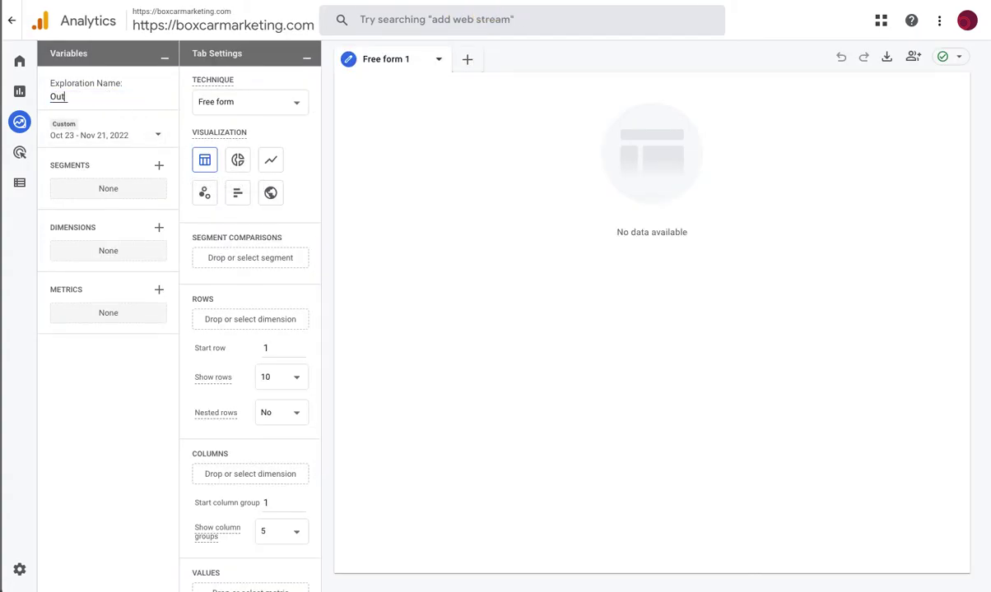
type("bound click report")
left_click(132, 134)
left_click(97, 237)
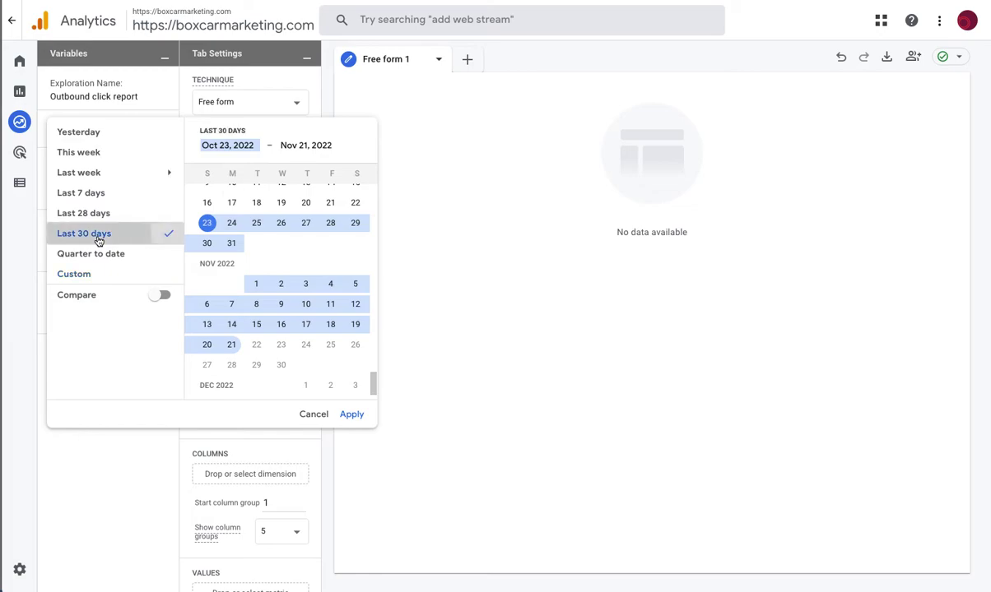
left_click(350, 414)
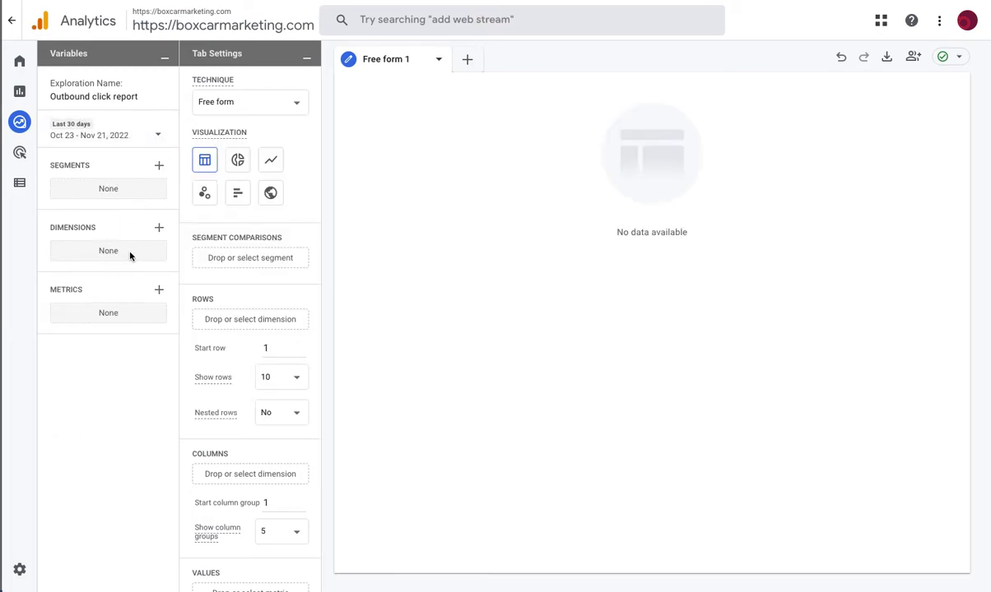
Step: Select Event name and Link URL from the Event and Link dimension groups
left_click(158, 228)
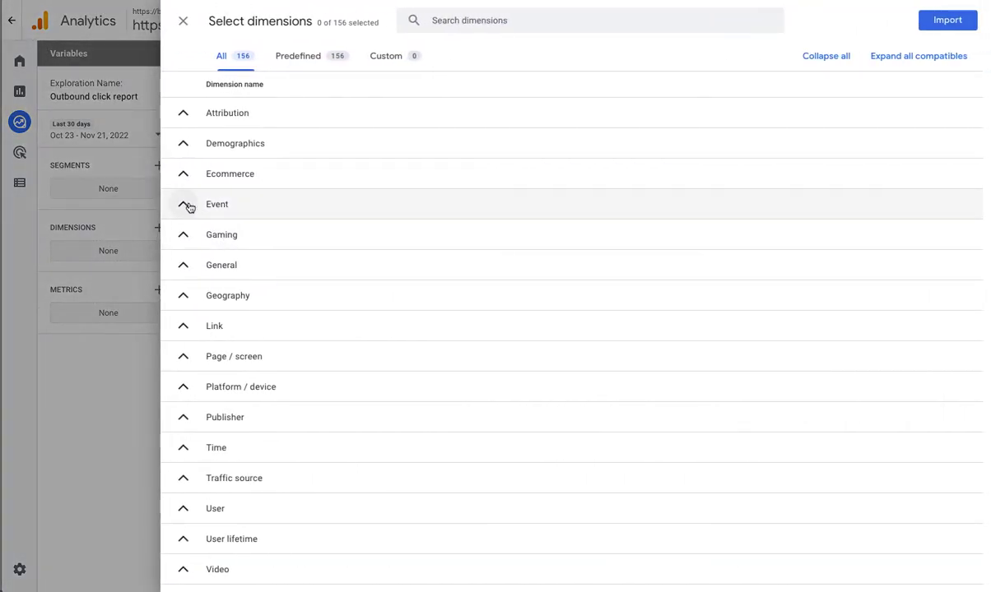
left_click(183, 204)
left_click(184, 233)
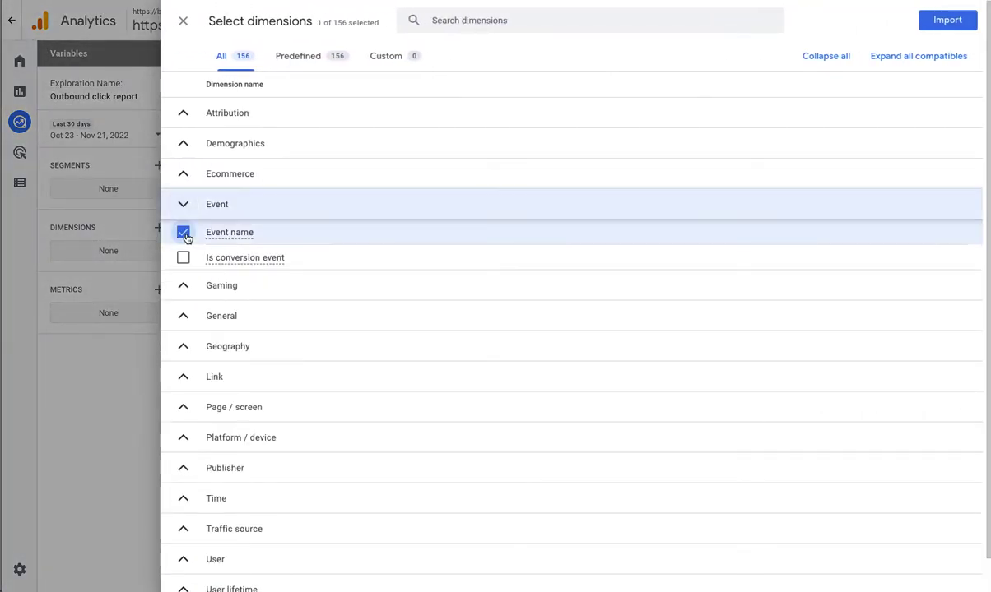
left_click(184, 377)
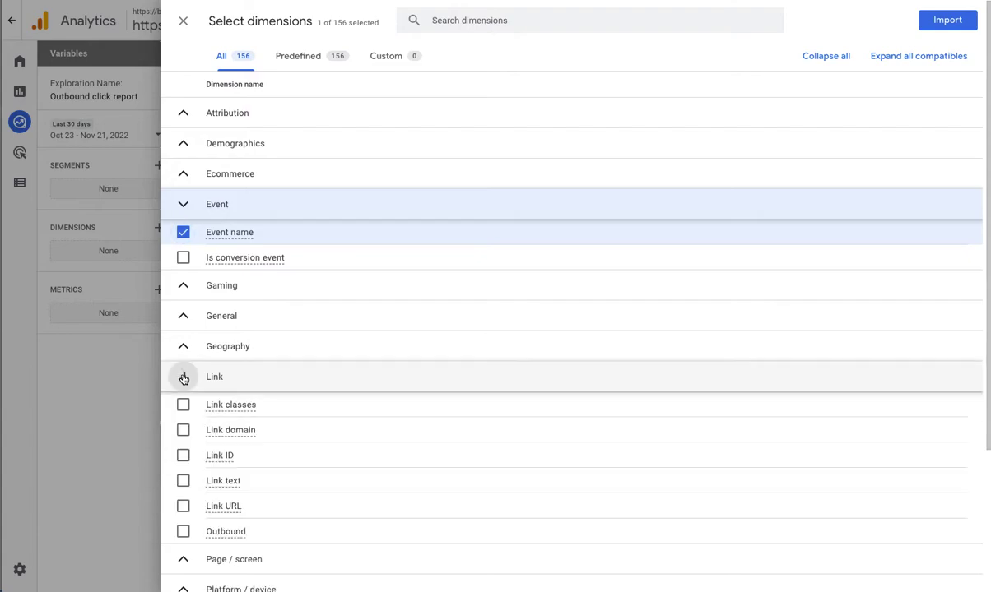
left_click(183, 508)
Step: Also select the Link text, Link domain and Link classes dimensions
mouse_move(381, 404)
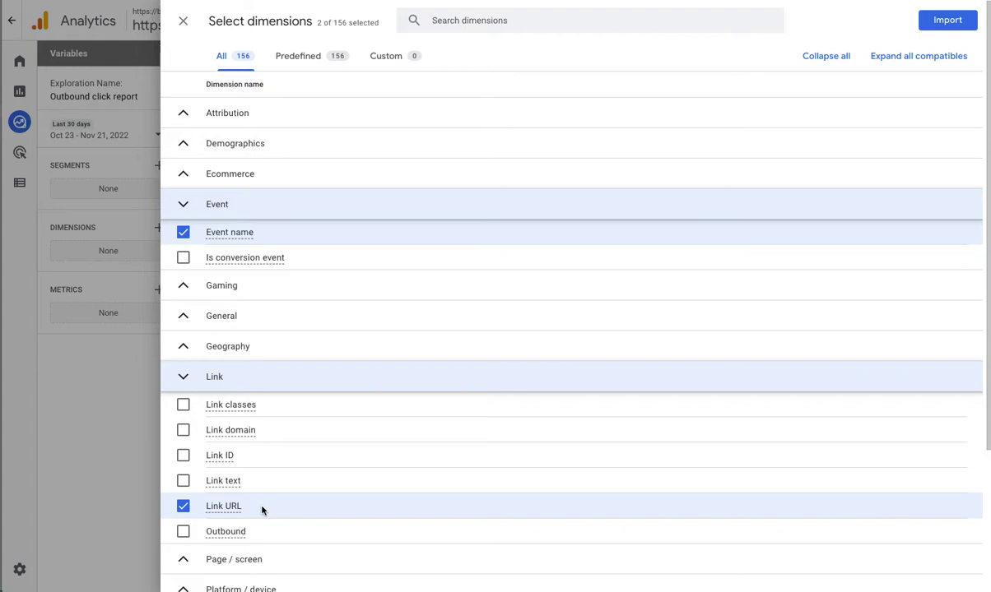
mouse_move(262, 511)
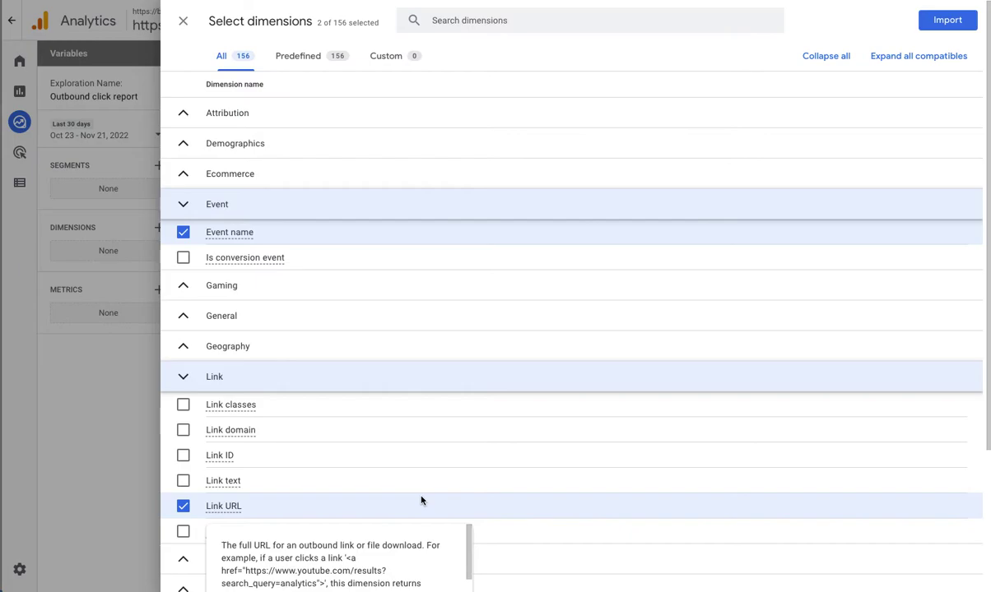
scroll(422, 500, "down", 2)
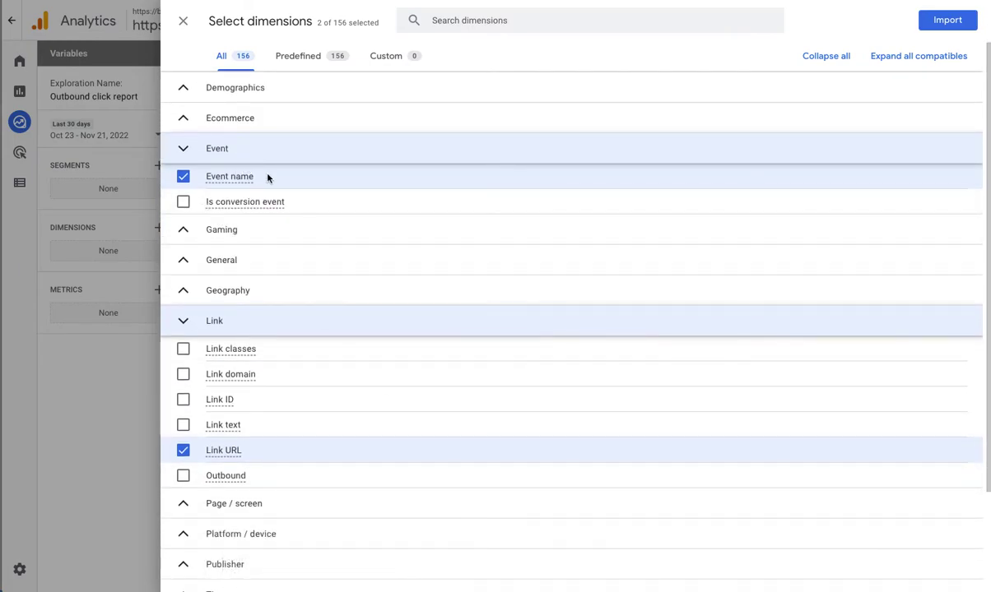
mouse_move(267, 178)
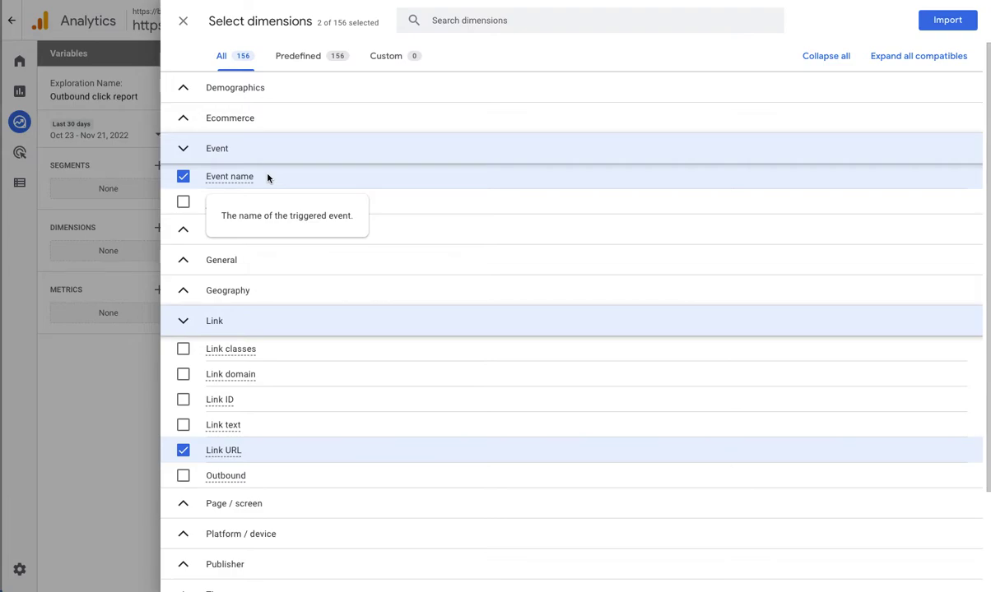
scroll(390, 424, "down", 1)
mouse_move(390, 425)
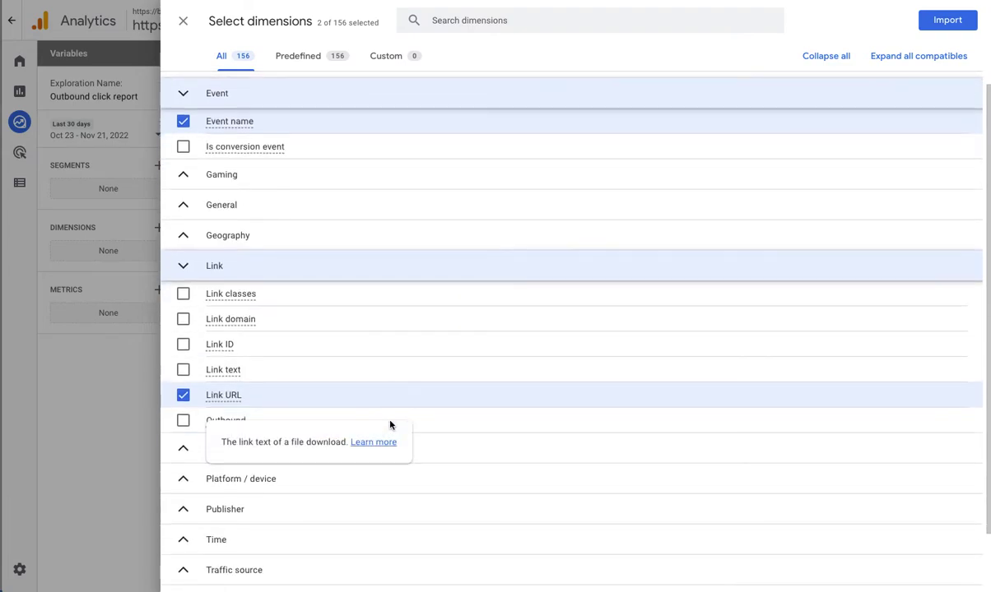
left_click(184, 371)
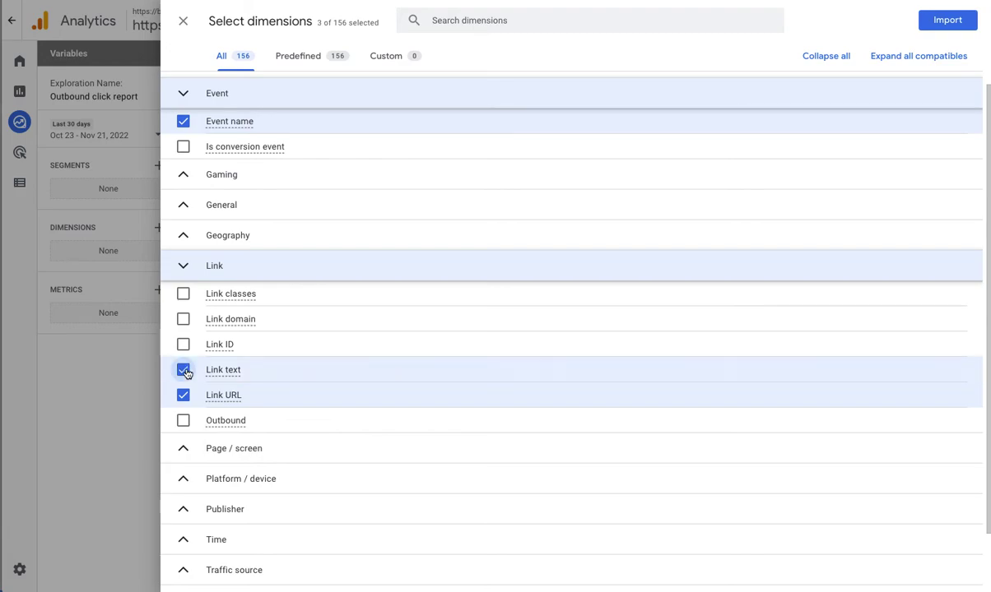
left_click(183, 320)
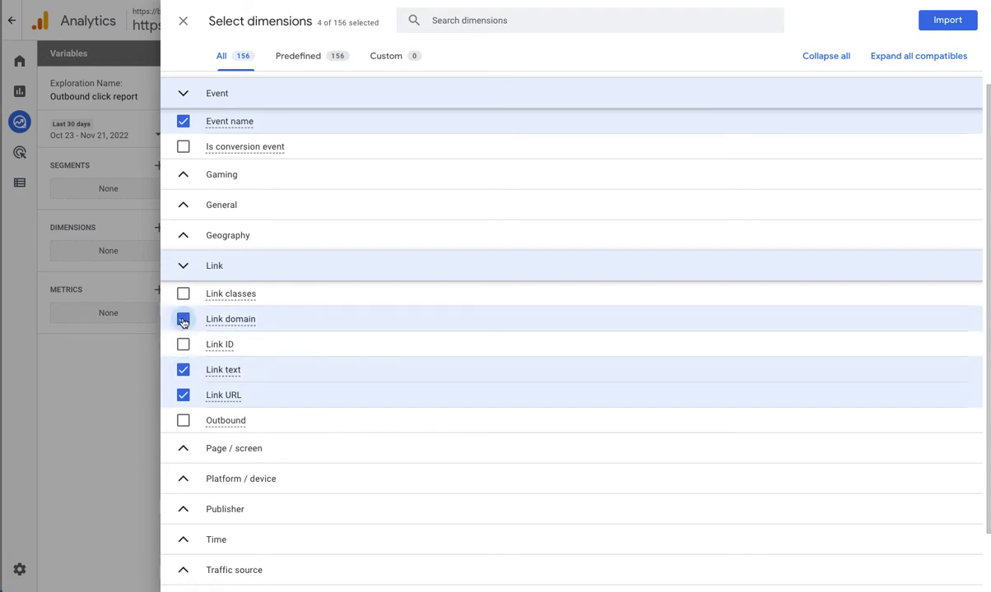
left_click(183, 294)
Step: Add Page path + query string and Page title, then import all seven dimensions
scroll(357, 395, "down", 1)
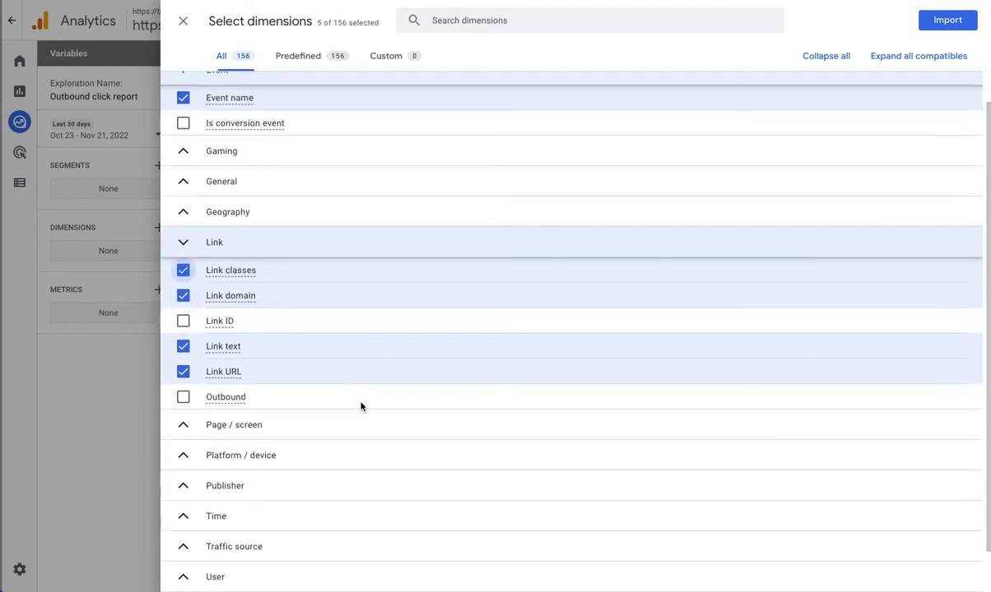
left_click(183, 401)
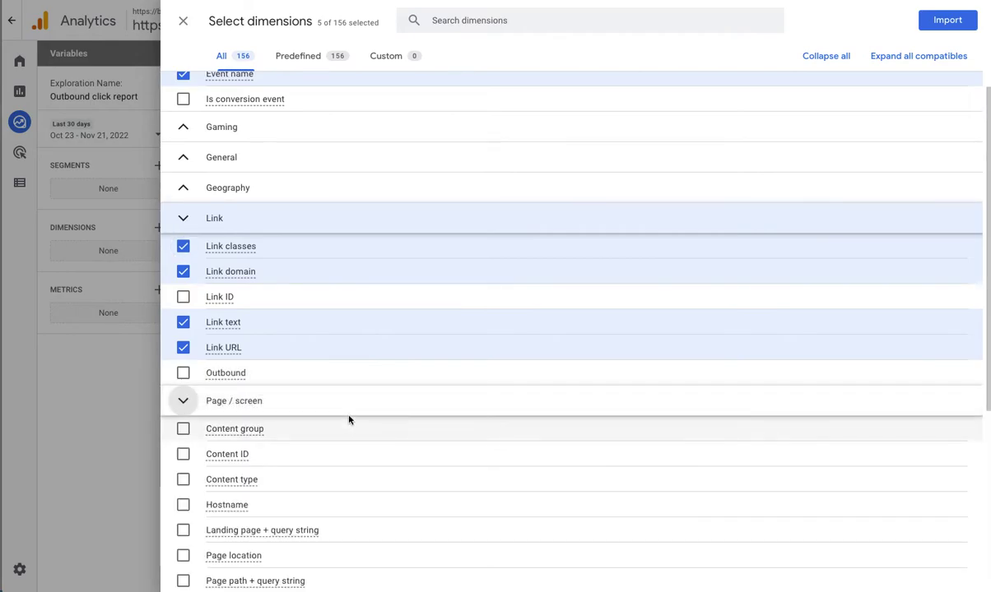
scroll(348, 420, "down", 3)
scroll(349, 419, "down", 1)
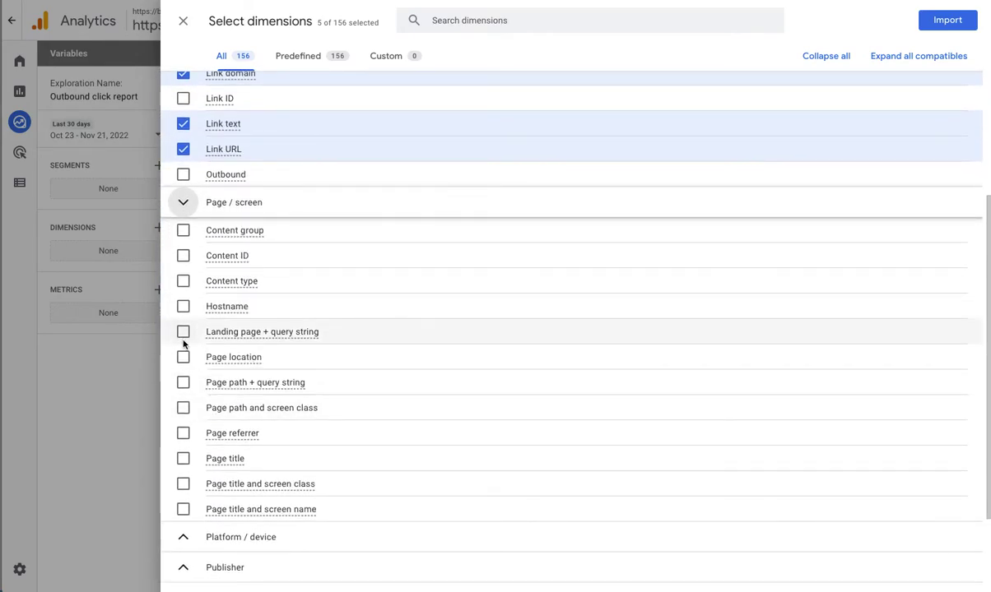
left_click(183, 384)
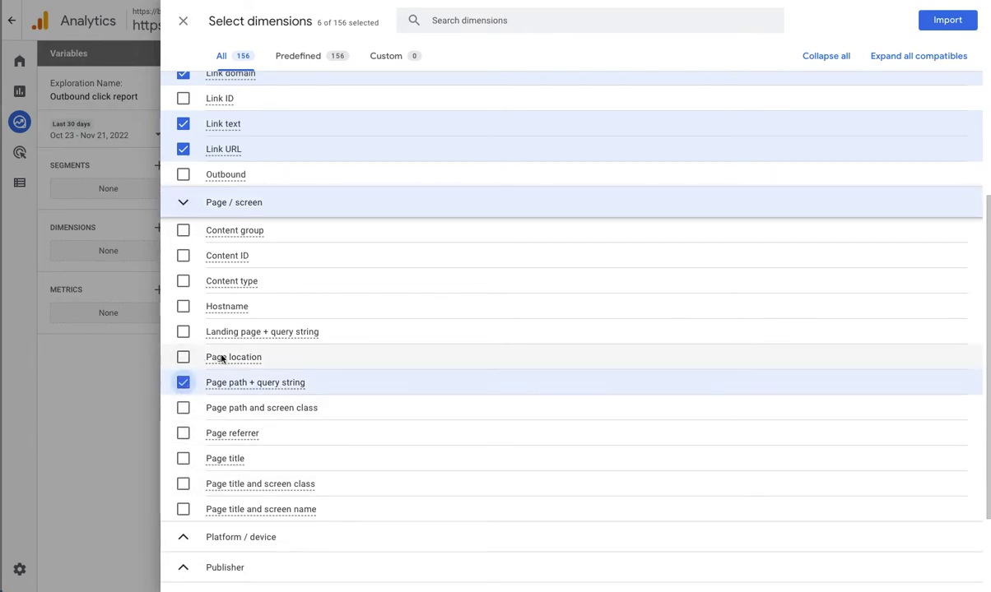
mouse_move(220, 365)
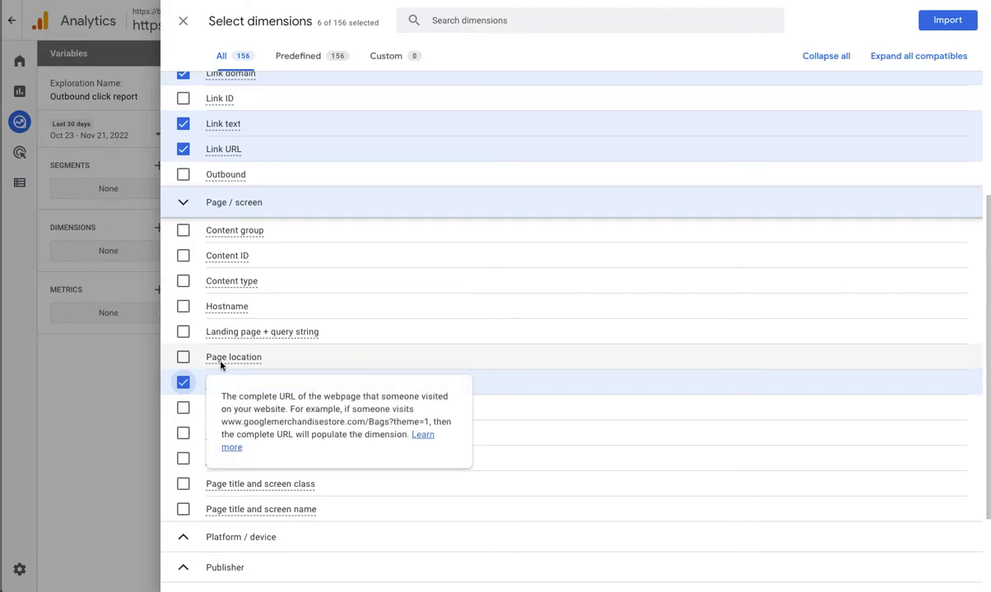
left_click(183, 460)
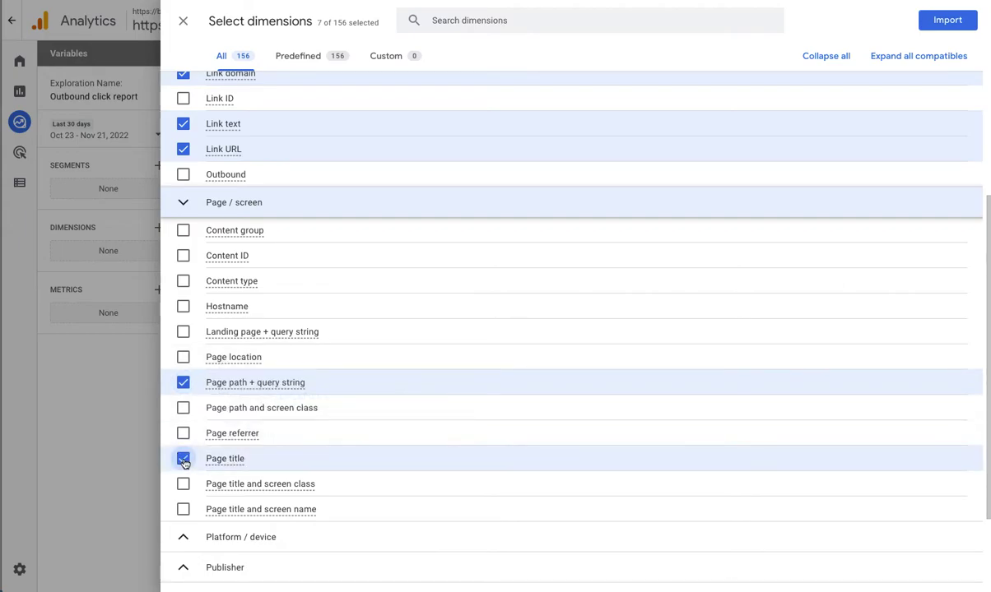
left_click(951, 23)
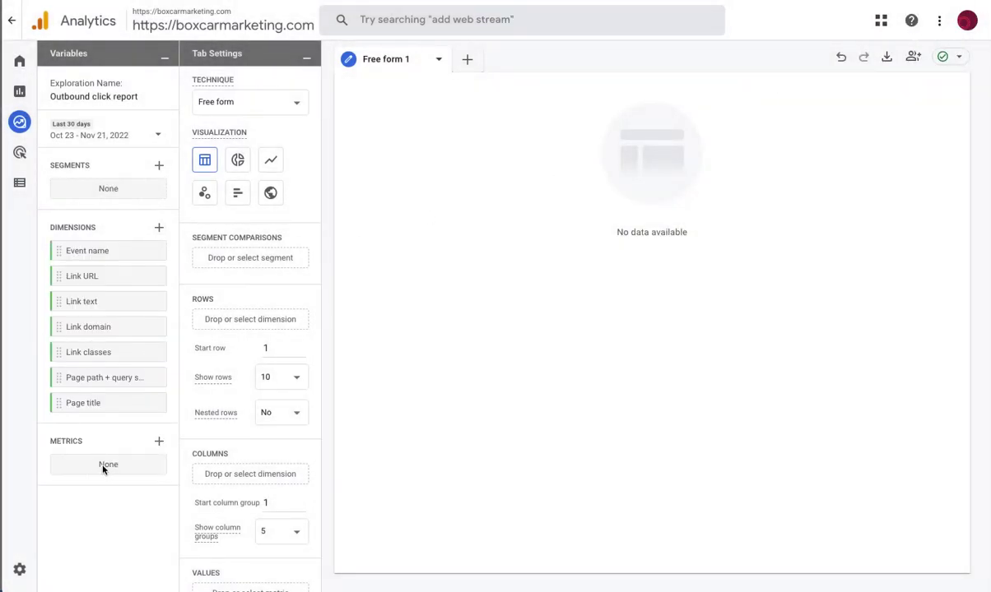
Step: Import Event count from the Event group as a metric
left_click(159, 442)
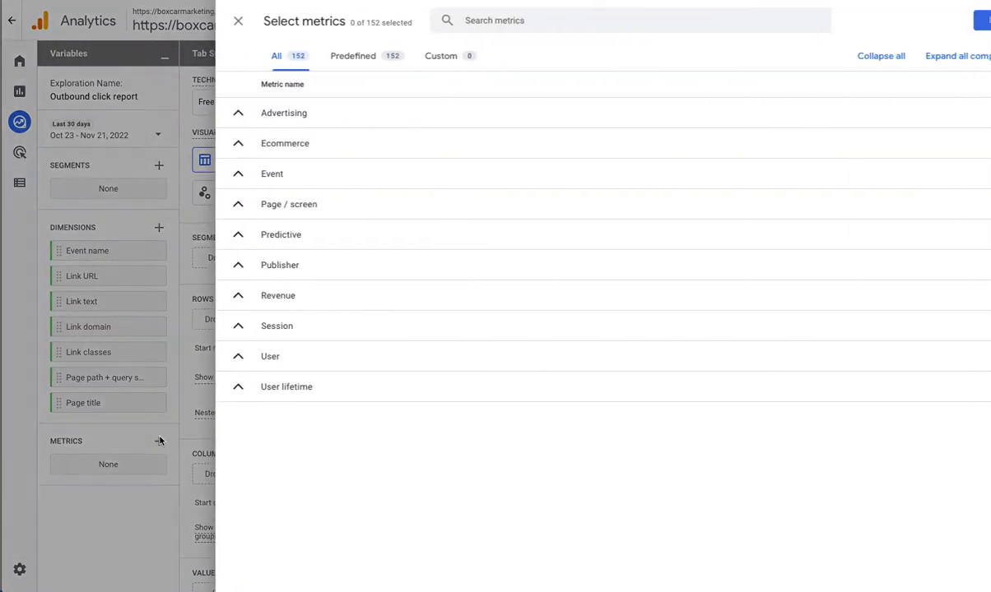
left_click(185, 175)
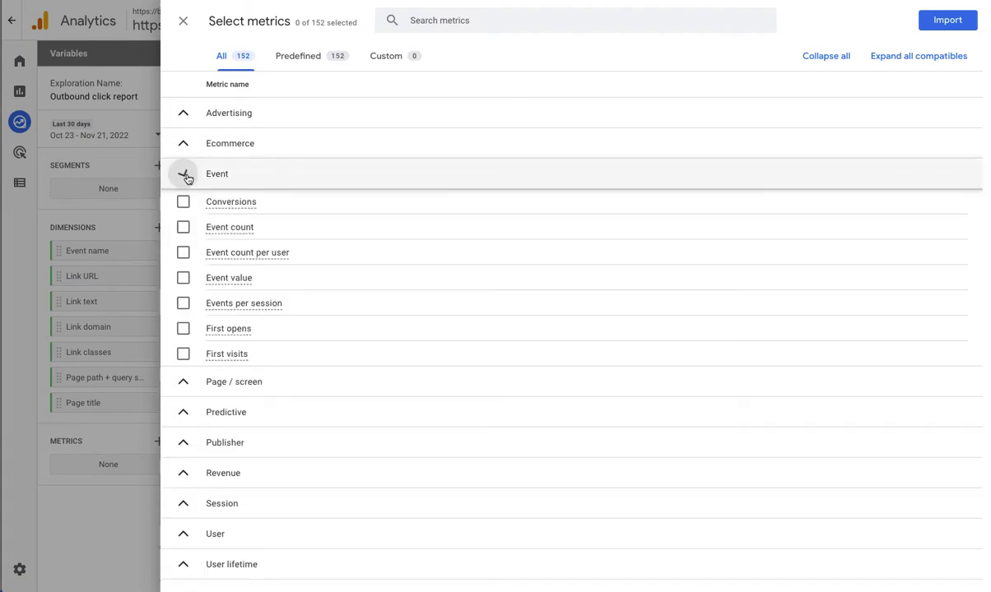
left_click(183, 227)
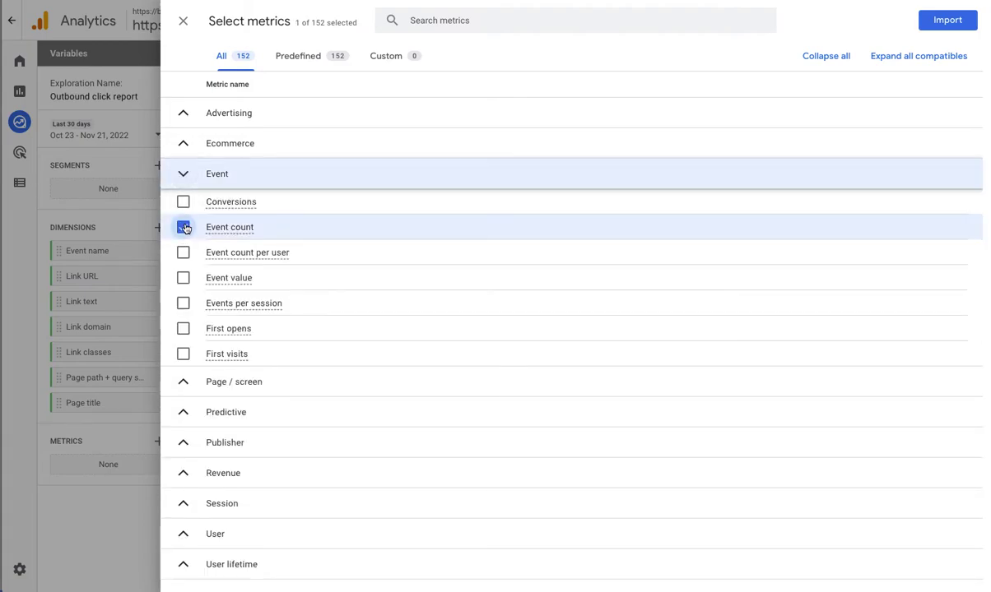
left_click(947, 21)
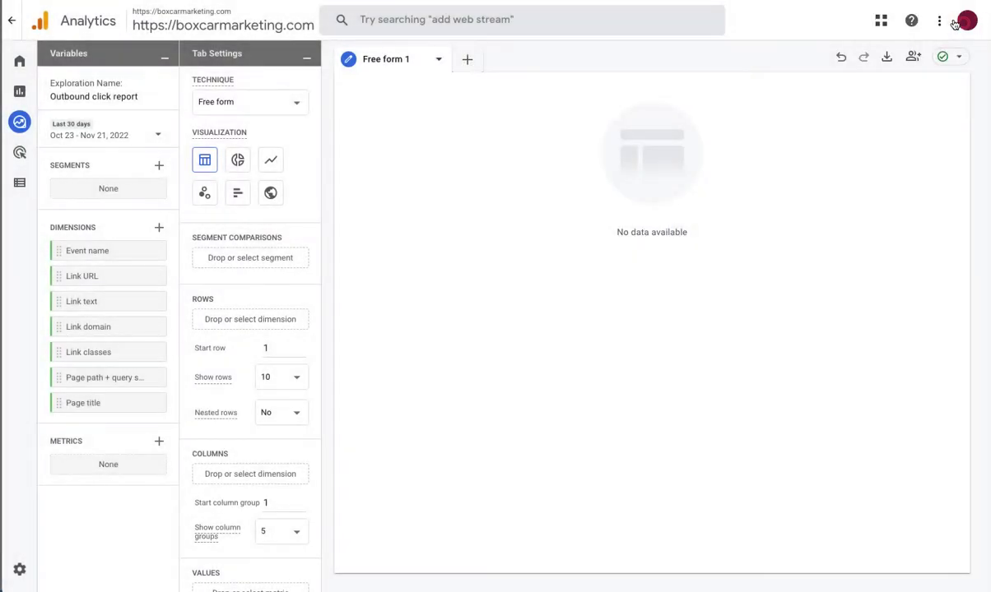
Step: Build the table with Link URL as rows and Event count as values
double_click(72, 279)
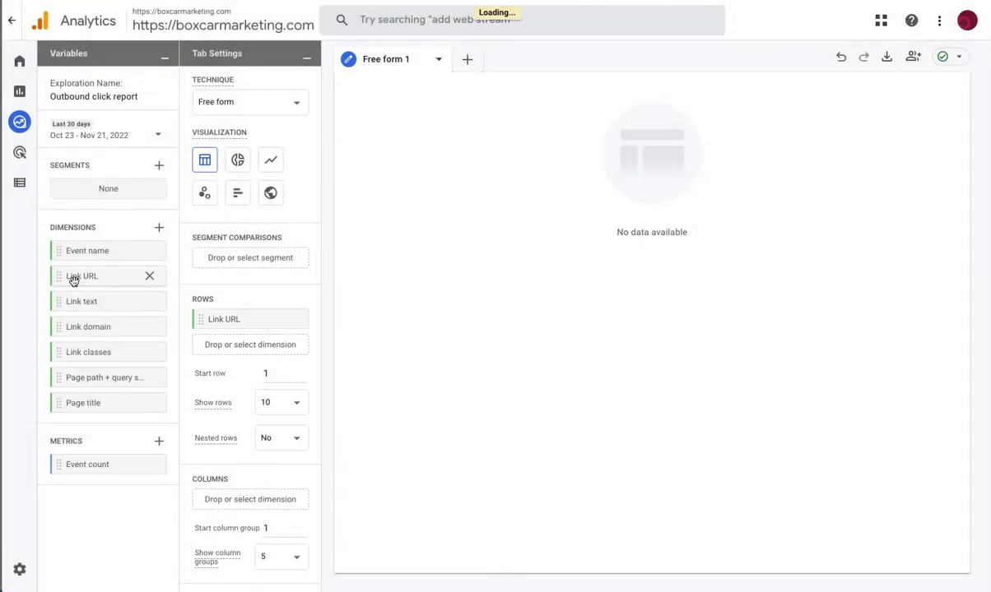
double_click(82, 465)
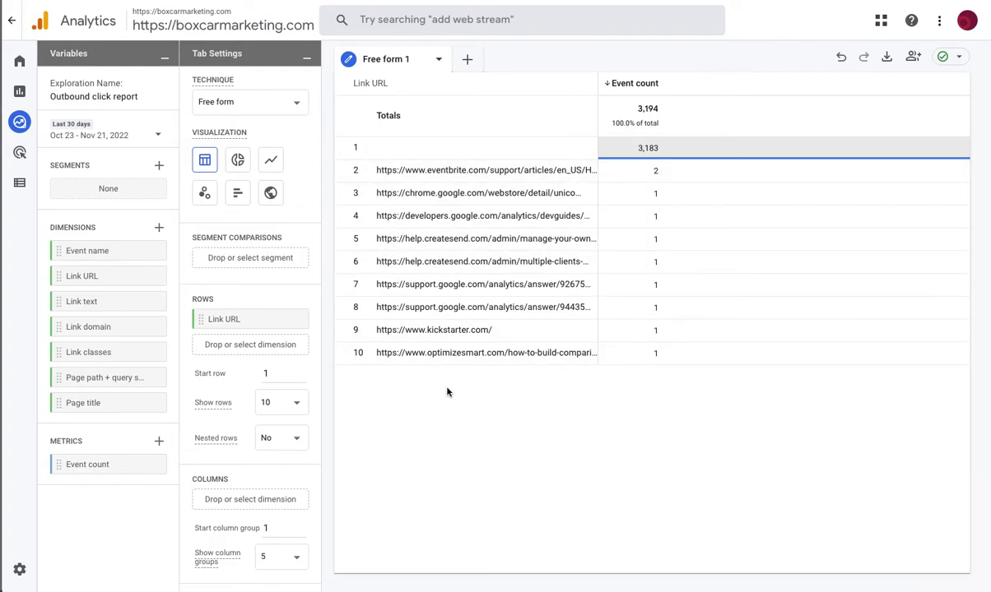
scroll(206, 471, "down", 2)
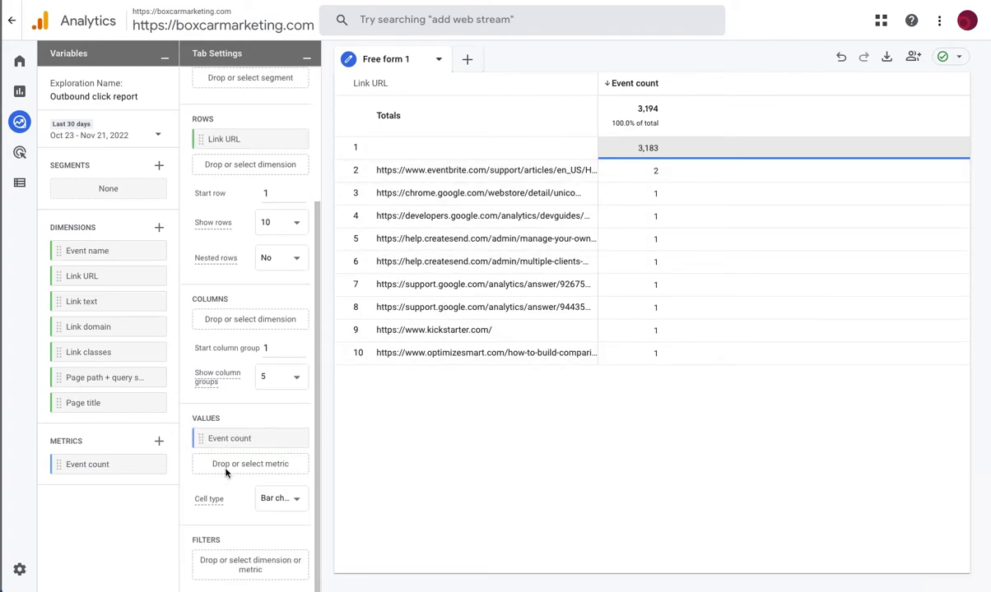
Step: Apply an Event name filter that exactly matches 'click', reducing the total to 11
left_click(220, 562)
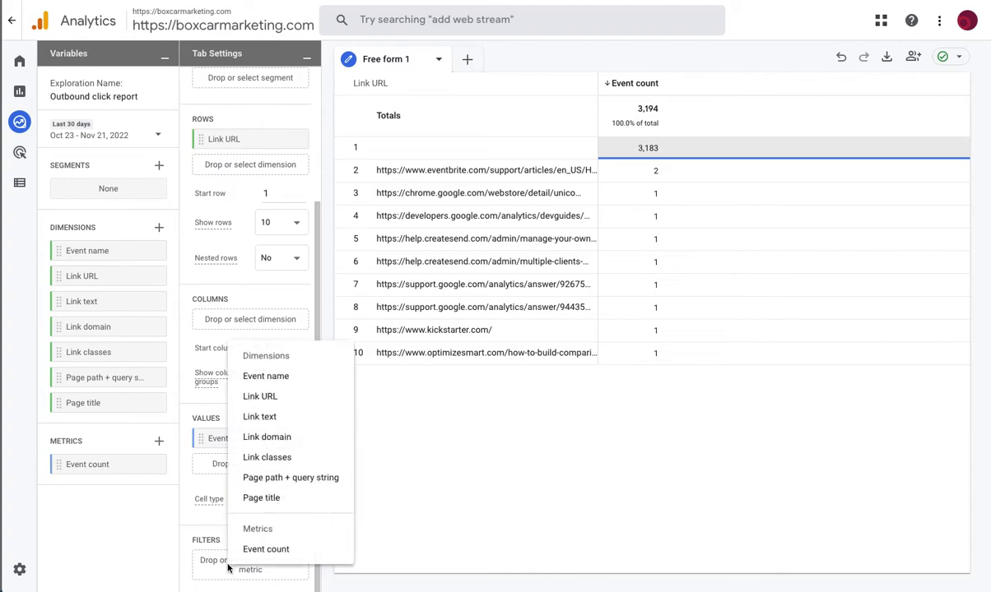
left_click(265, 379)
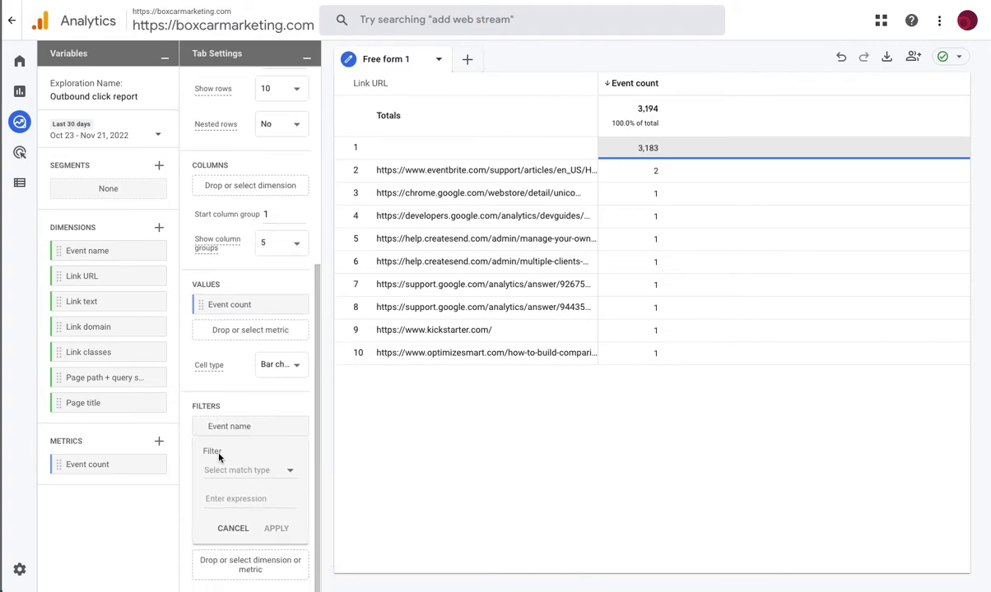
left_click(219, 467)
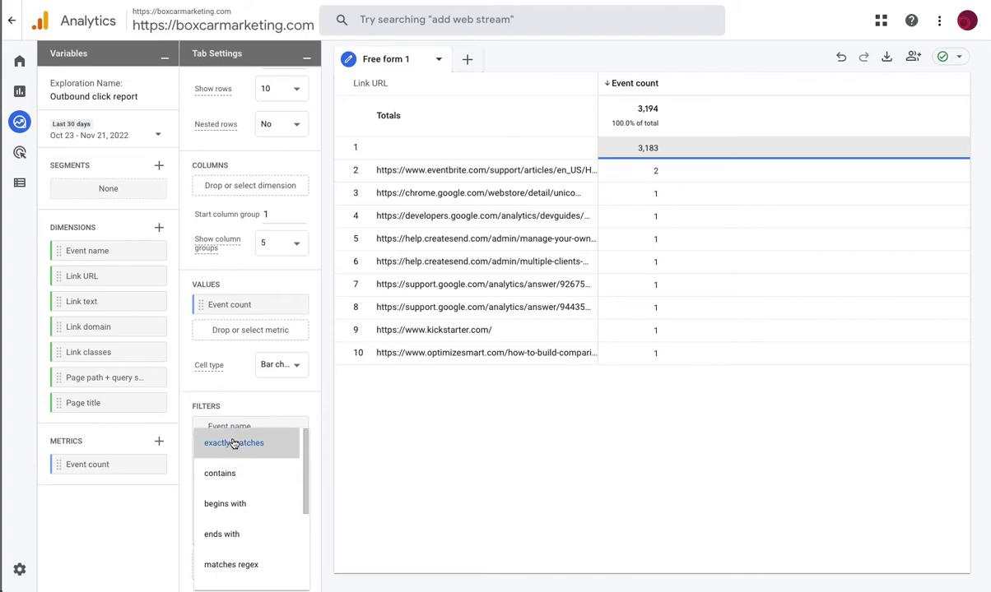
left_click(234, 444)
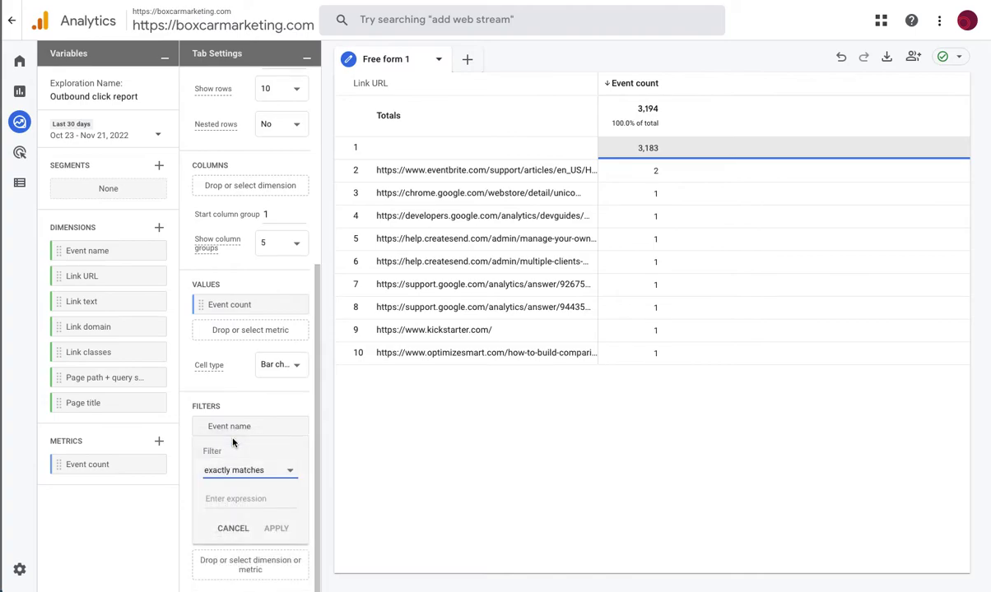
left_click(214, 501)
type("cli")
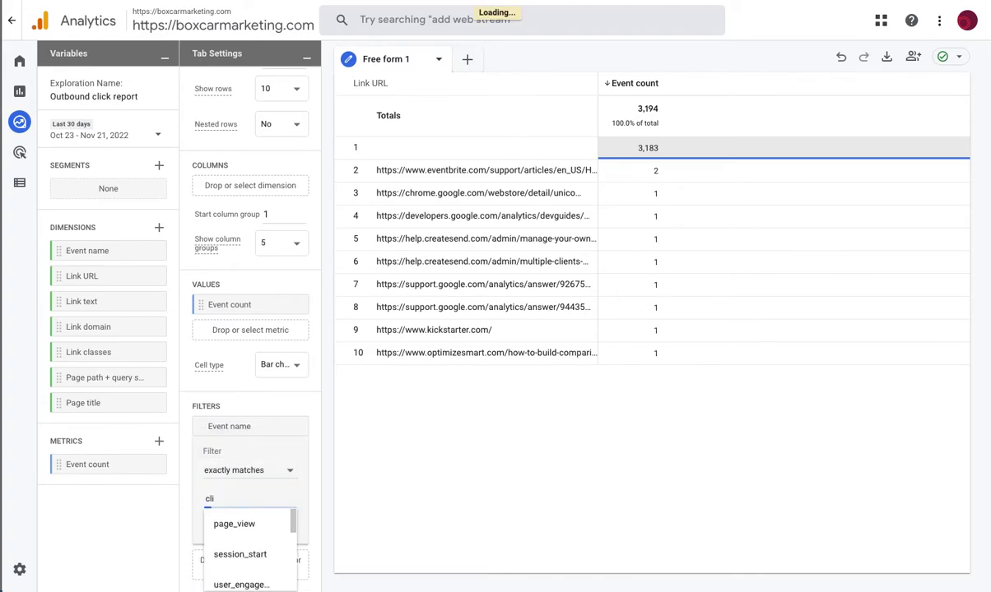
left_click(230, 527)
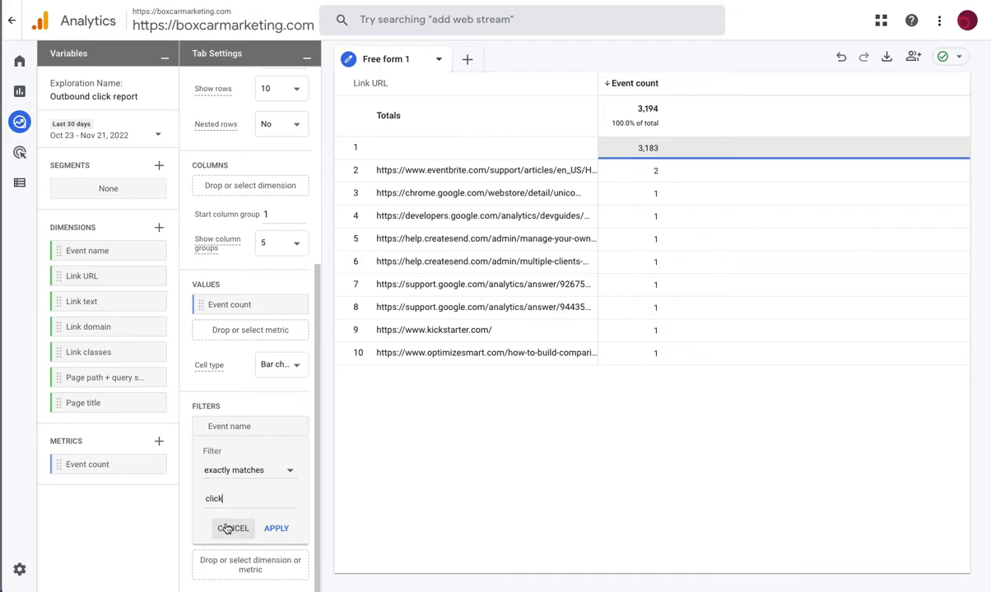
left_click(275, 529)
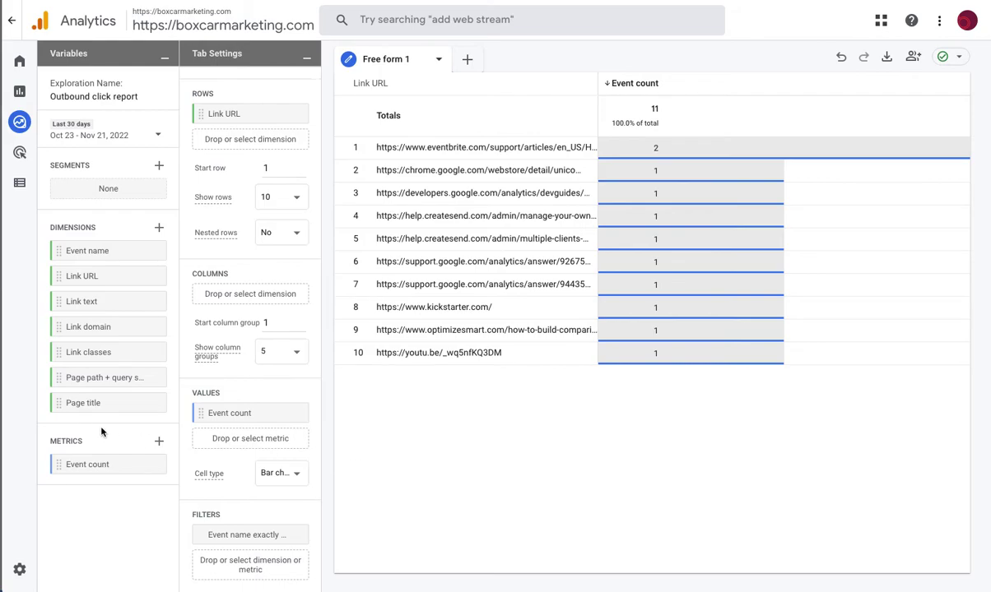
double_click(95, 404)
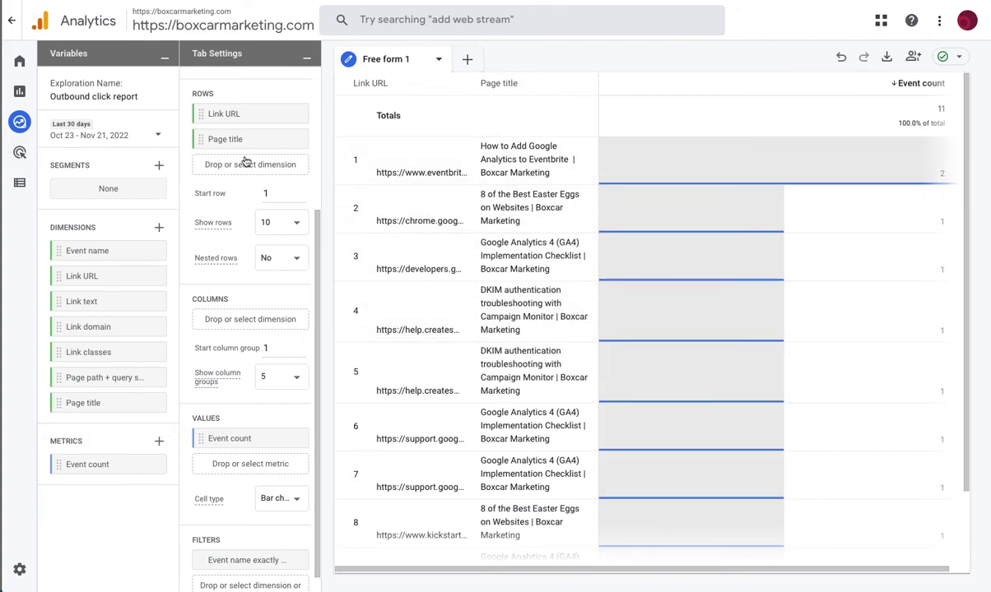
left_click(292, 140)
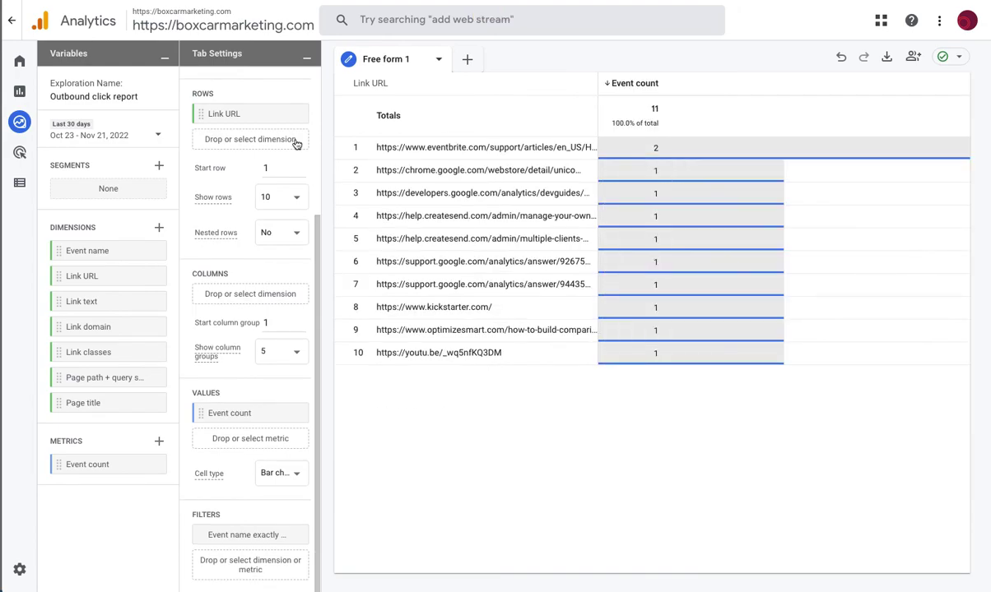
double_click(74, 303)
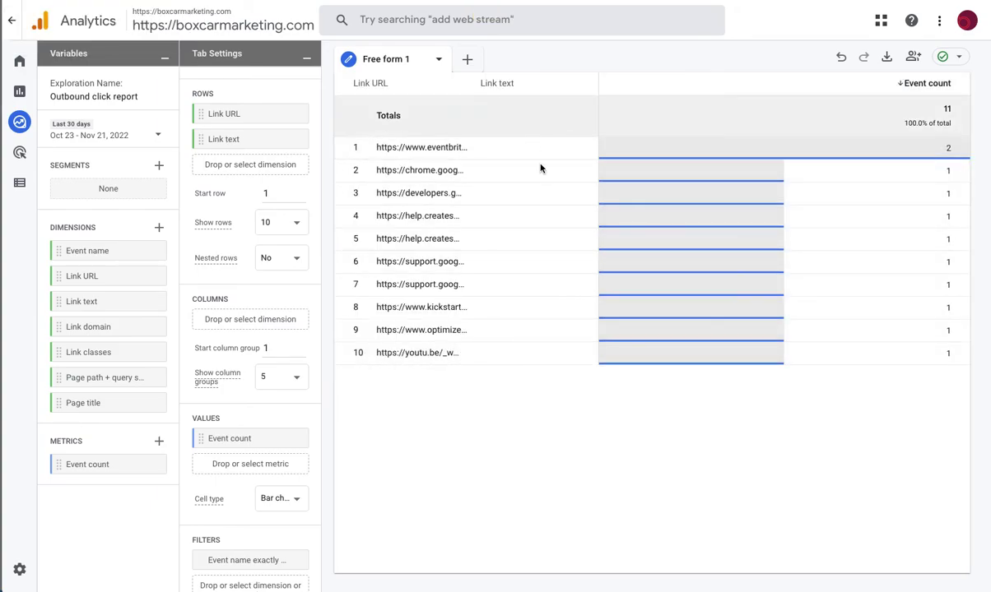
mouse_move(276, 141)
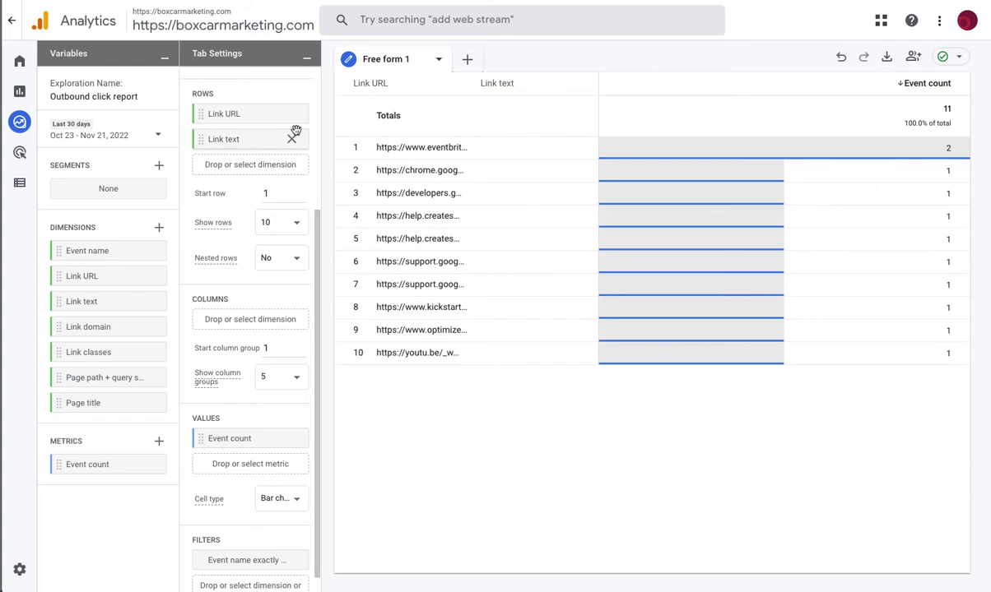
left_click(293, 139)
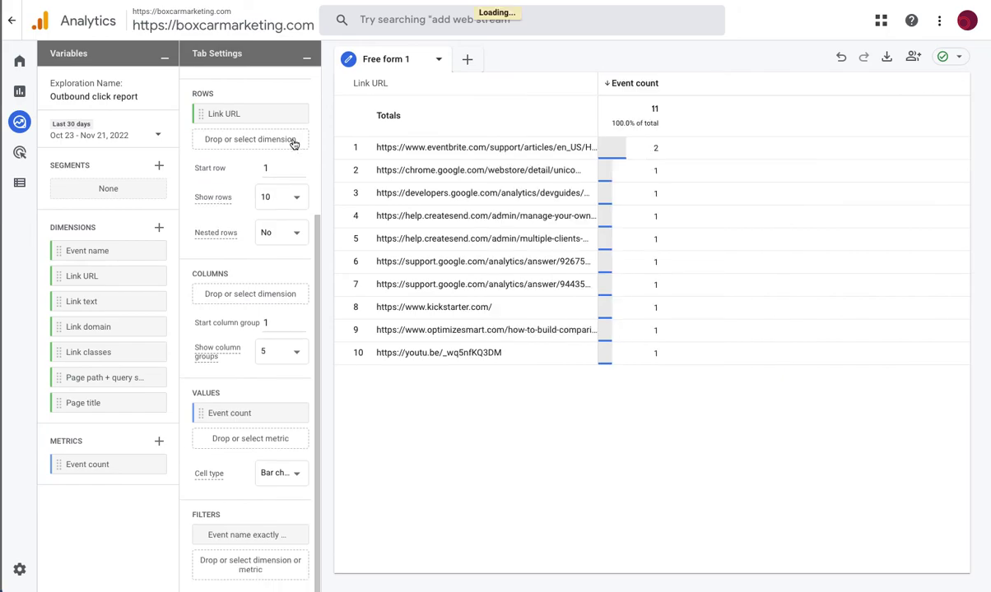